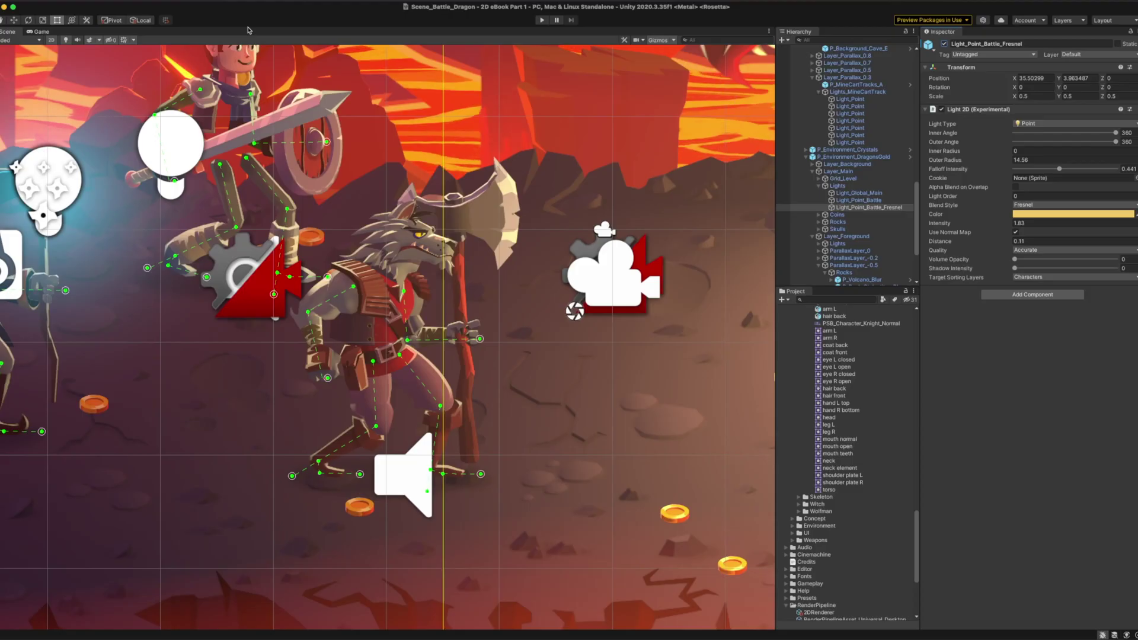
Step: Show the GameObject > Light > 2D submenu listing the 2D light types
{"action": "left_click", "coordinate": [110, 0]}
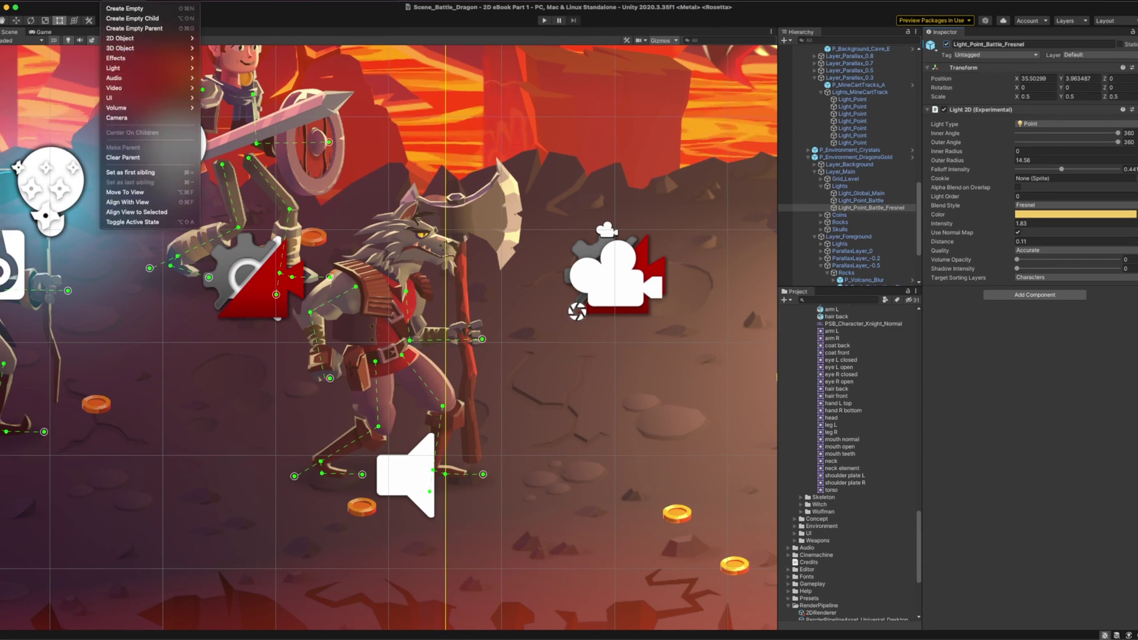
{"action": "mouse_move", "coordinate": [134, 67]}
{"action": "mouse_move", "coordinate": [243, 71]}
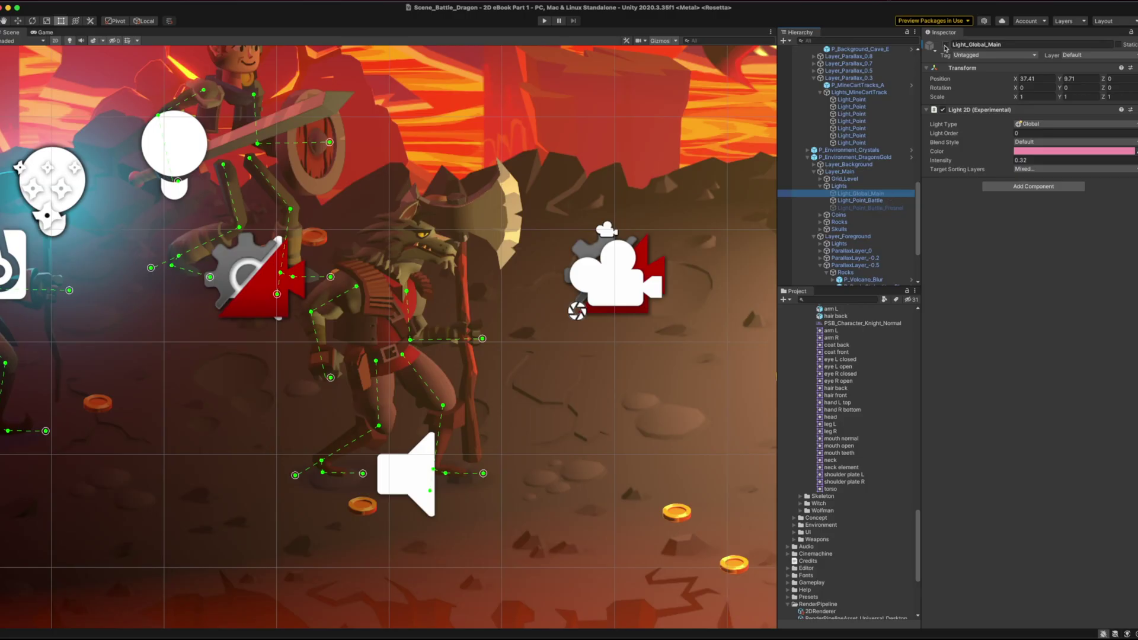
Step: Enter Play mode to preview the battle scene's lighting
{"action": "key", "text": "super+p"}
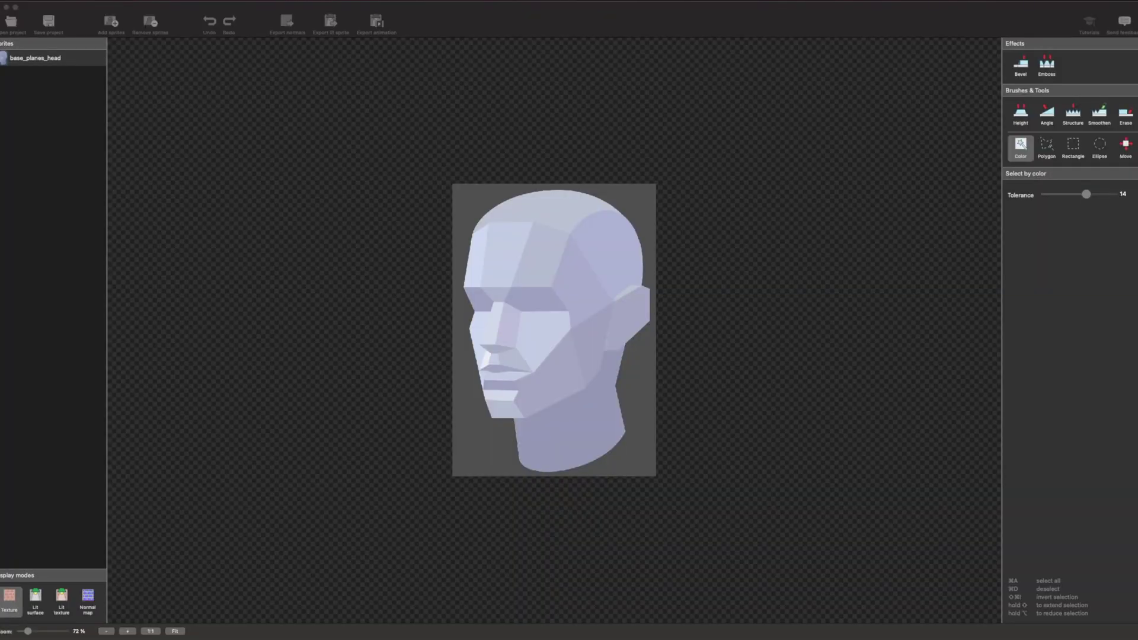
Step: Set the Angle brush to point straight right, with angle picking on coarse steps
{"action": "left_click", "coordinate": [1046, 119]}
{"action": "left_click", "coordinate": [1046, 118]}
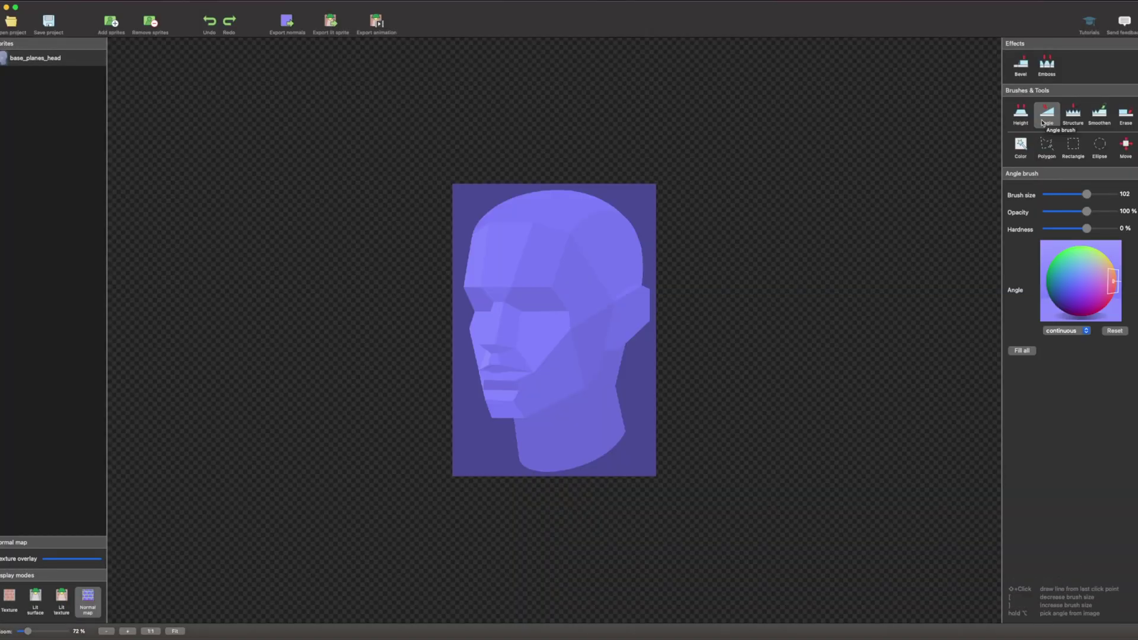
{"action": "mouse_move", "coordinate": [1101, 287]}
{"action": "left_mouse_down"}
{"action": "mouse_move", "coordinate": [1096, 252]}
{"action": "mouse_move", "coordinate": [1108, 287]}
{"action": "left_mouse_up"}
{"action": "left_click", "coordinate": [1085, 329]}
{"action": "left_click", "coordinate": [1058, 340]}
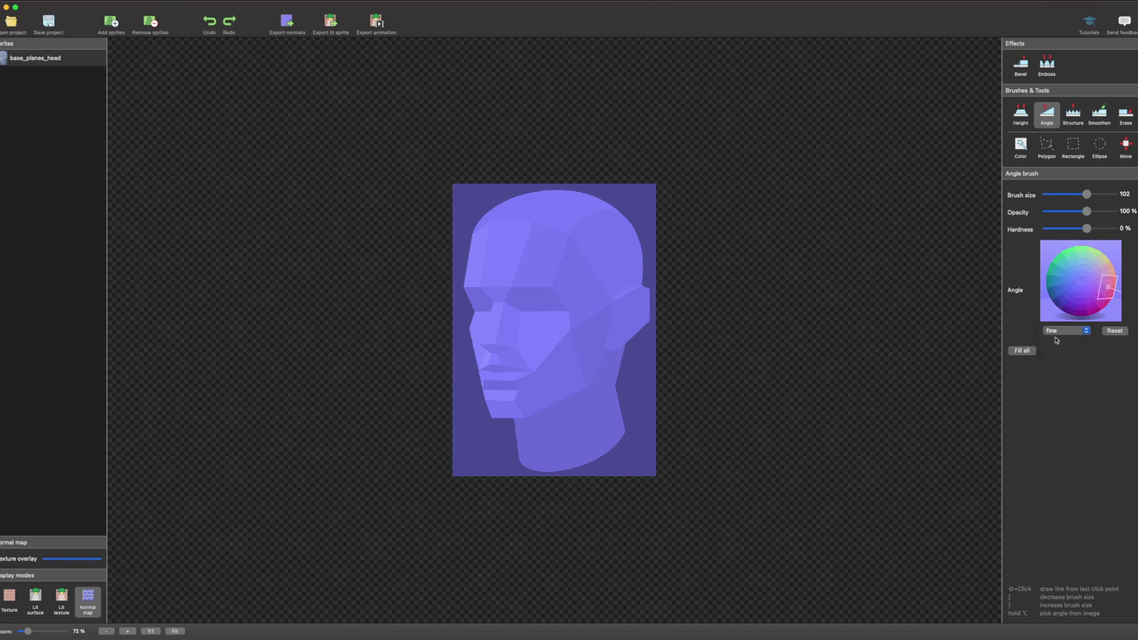
{"action": "left_click", "coordinate": [1065, 333]}
{"action": "left_click", "coordinate": [1061, 340]}
{"action": "mouse_move", "coordinate": [1106, 268]}
{"action": "left_mouse_down"}
{"action": "mouse_move", "coordinate": [1101, 289]}
{"action": "mouse_move", "coordinate": [1112, 280]}
{"action": "left_mouse_up"}
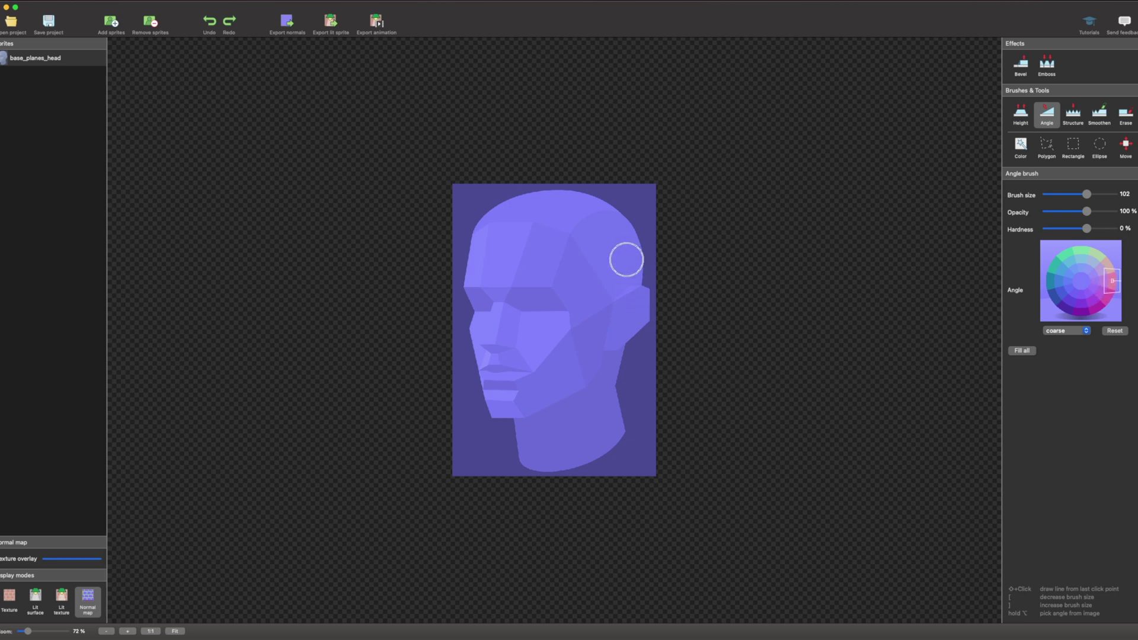
Step: Paint the right-facing angle down the back of the head and preview it under a moving light
{"action": "mouse_move", "coordinate": [625, 259]}
{"action": "left_mouse_down"}
{"action": "mouse_move", "coordinate": [627, 227]}
{"action": "mouse_move", "coordinate": [608, 244]}
{"action": "mouse_move", "coordinate": [613, 217]}
{"action": "mouse_move", "coordinate": [589, 228]}
{"action": "mouse_move", "coordinate": [606, 267]}
{"action": "left_mouse_up"}
{"action": "mouse_move", "coordinate": [615, 268]}
{"action": "left_mouse_down"}
{"action": "mouse_move", "coordinate": [597, 246]}
{"action": "mouse_move", "coordinate": [633, 303]}
{"action": "mouse_move", "coordinate": [636, 292]}
{"action": "mouse_move", "coordinate": [611, 336]}
{"action": "mouse_move", "coordinate": [642, 307]}
{"action": "mouse_move", "coordinate": [617, 318]}
{"action": "mouse_move", "coordinate": [601, 373]}
{"action": "mouse_move", "coordinate": [609, 440]}
{"action": "mouse_move", "coordinate": [597, 438]}
{"action": "mouse_move", "coordinate": [601, 368]}
{"action": "mouse_move", "coordinate": [587, 407]}
{"action": "mouse_move", "coordinate": [588, 434]}
{"action": "mouse_move", "coordinate": [620, 362]}
{"action": "mouse_move", "coordinate": [583, 453]}
{"action": "mouse_move", "coordinate": [585, 401]}
{"action": "left_mouse_up"}
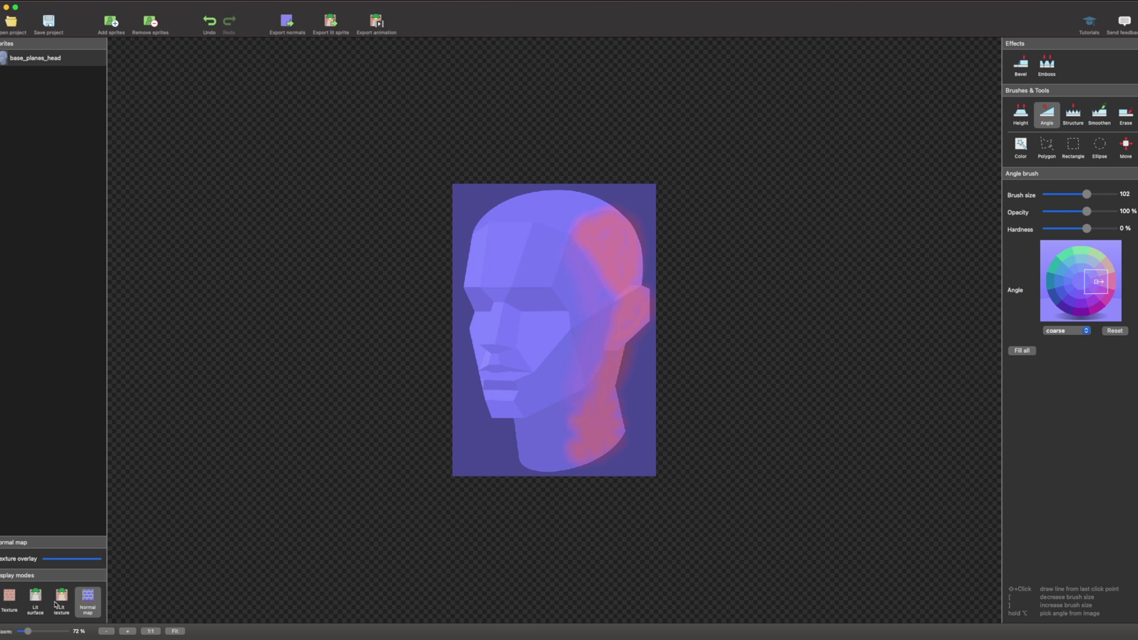
{"action": "left_click", "coordinate": [58, 602]}
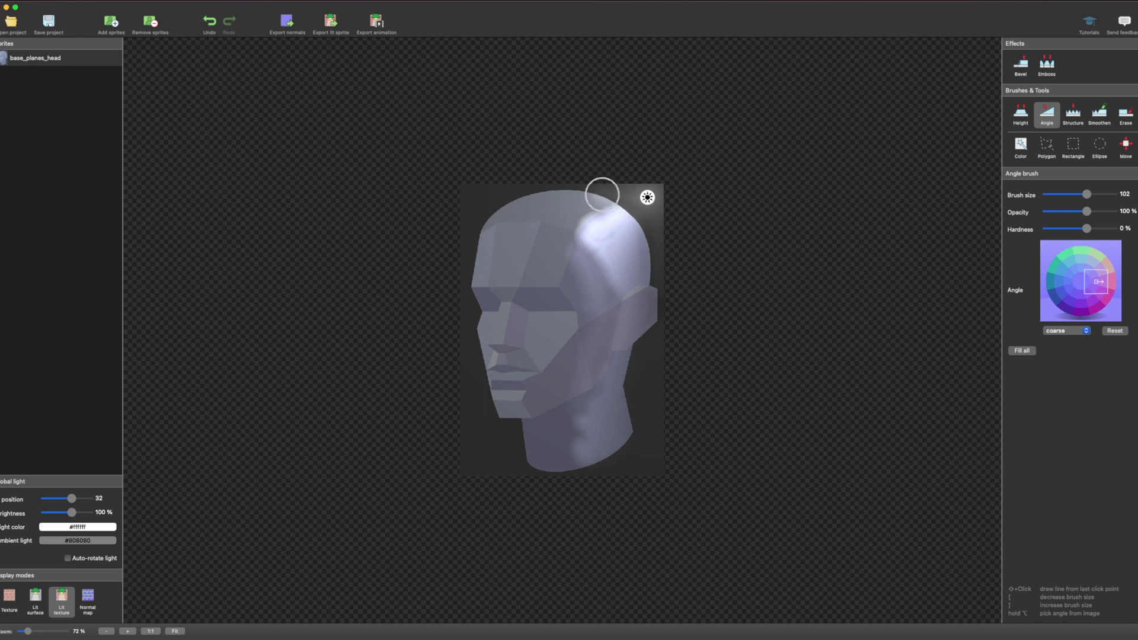
{"action": "left_click_drag", "start_coordinate": [647, 197], "coordinate": [518, 460]}
Step: Activate the Light_Point_Battle_Fresnel light so it brightens the wolf
{"action": "left_click", "coordinate": [889, 207]}
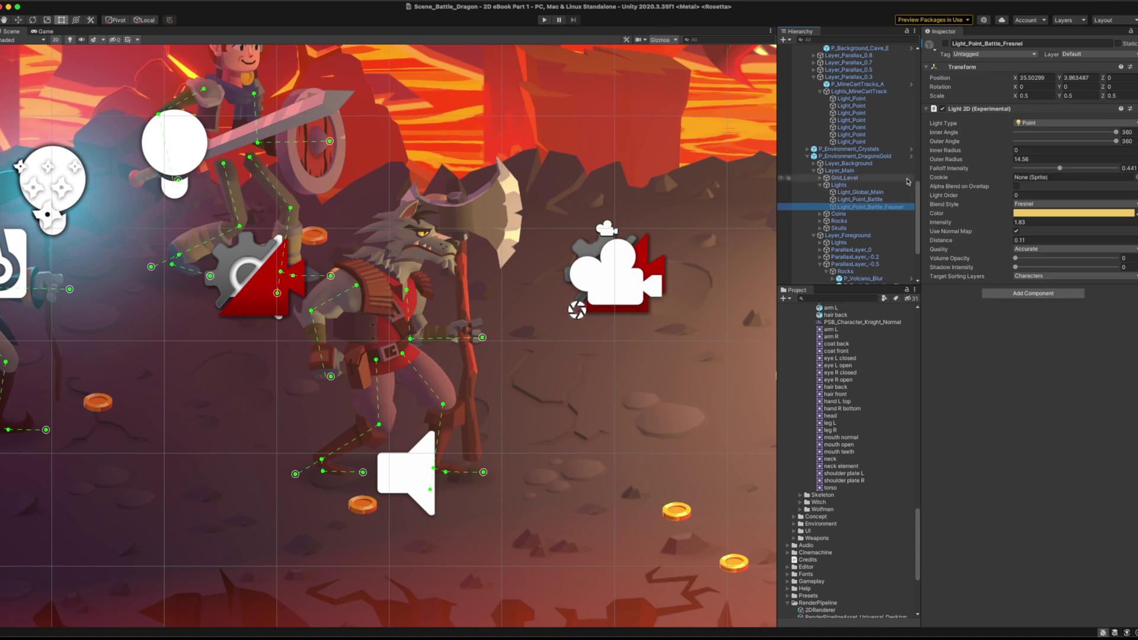
{"action": "left_click", "coordinate": [946, 44]}
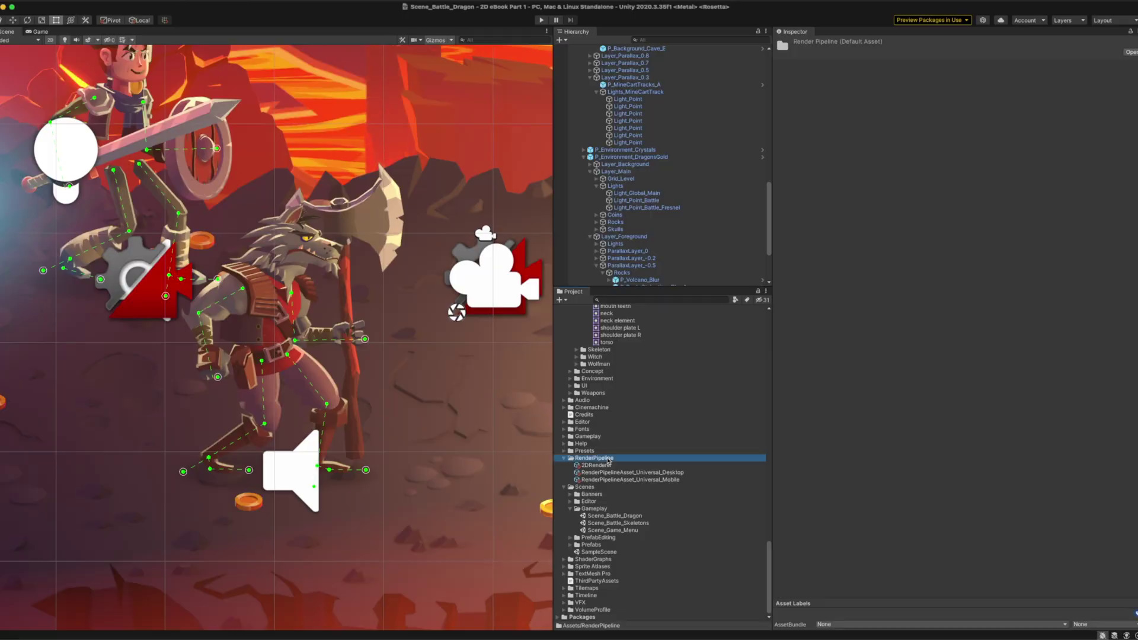
Step: In 2DRenderer, keep the Fresnel blend style's mask channel at R and blend mode Additive
{"action": "left_click", "coordinate": [596, 466]}
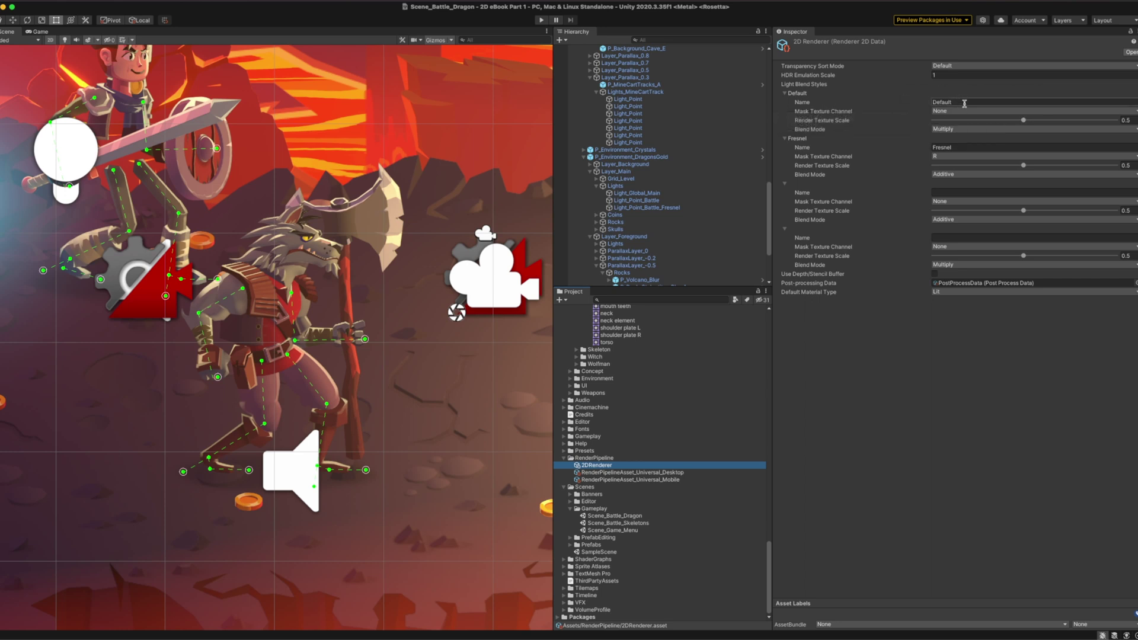
{"action": "left_click", "coordinate": [974, 147]}
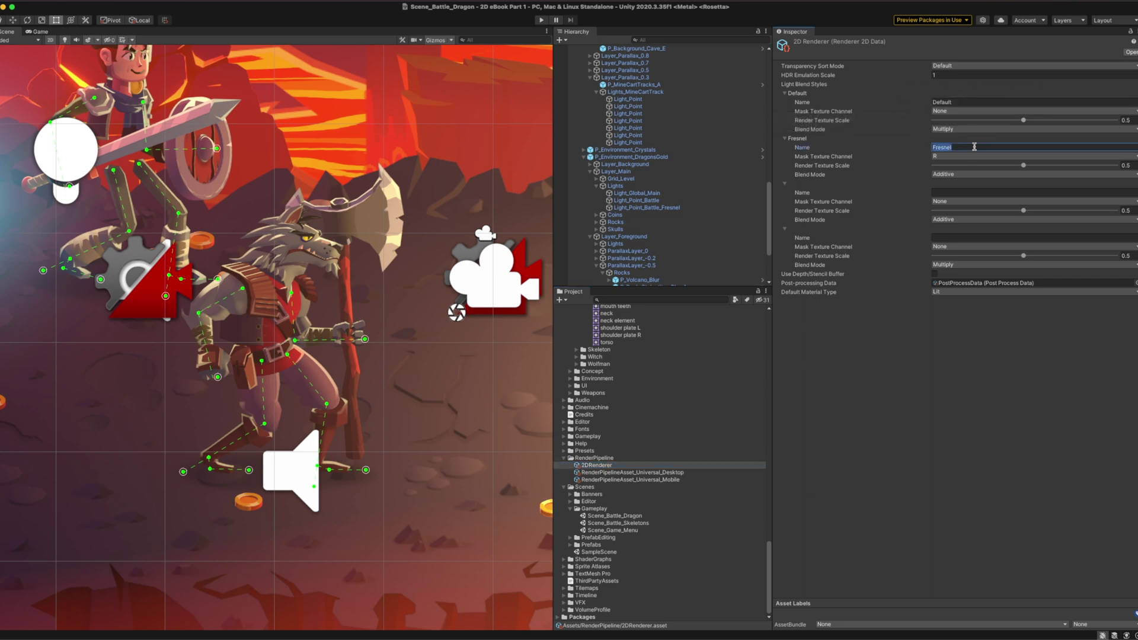
{"action": "left_click", "coordinate": [968, 157]}
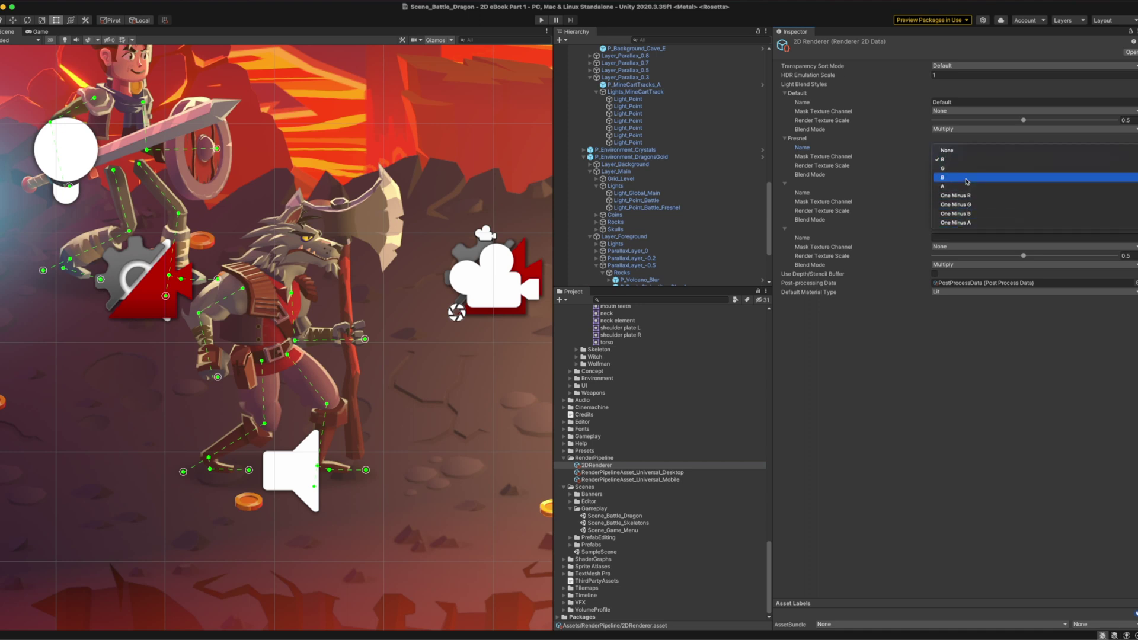
{"action": "left_click", "coordinate": [966, 160]}
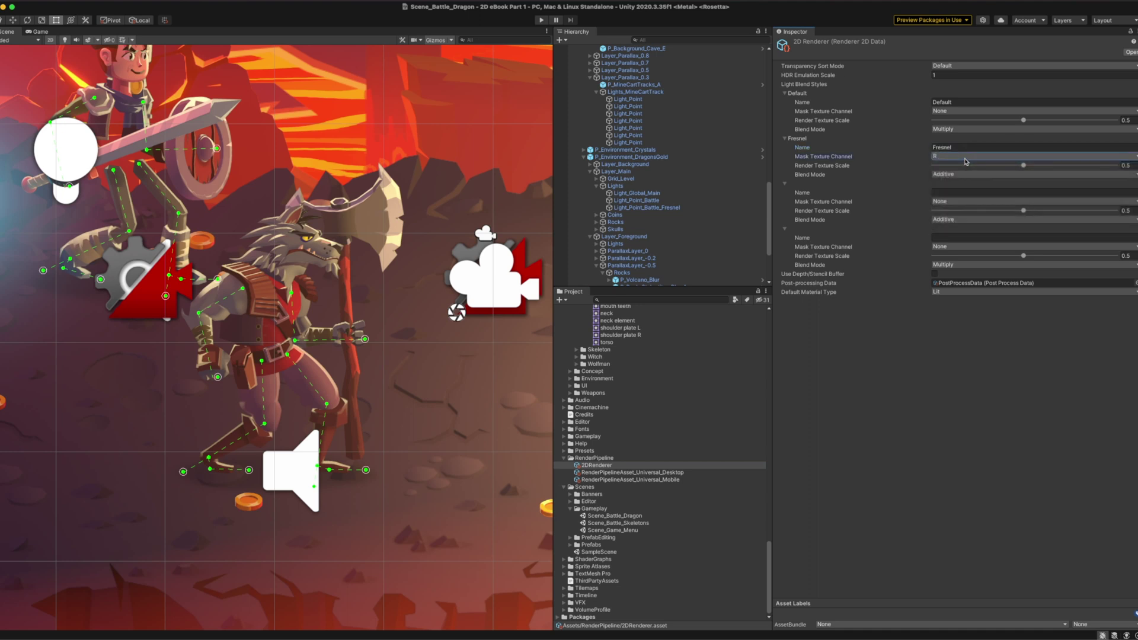
{"action": "left_click", "coordinate": [963, 175]}
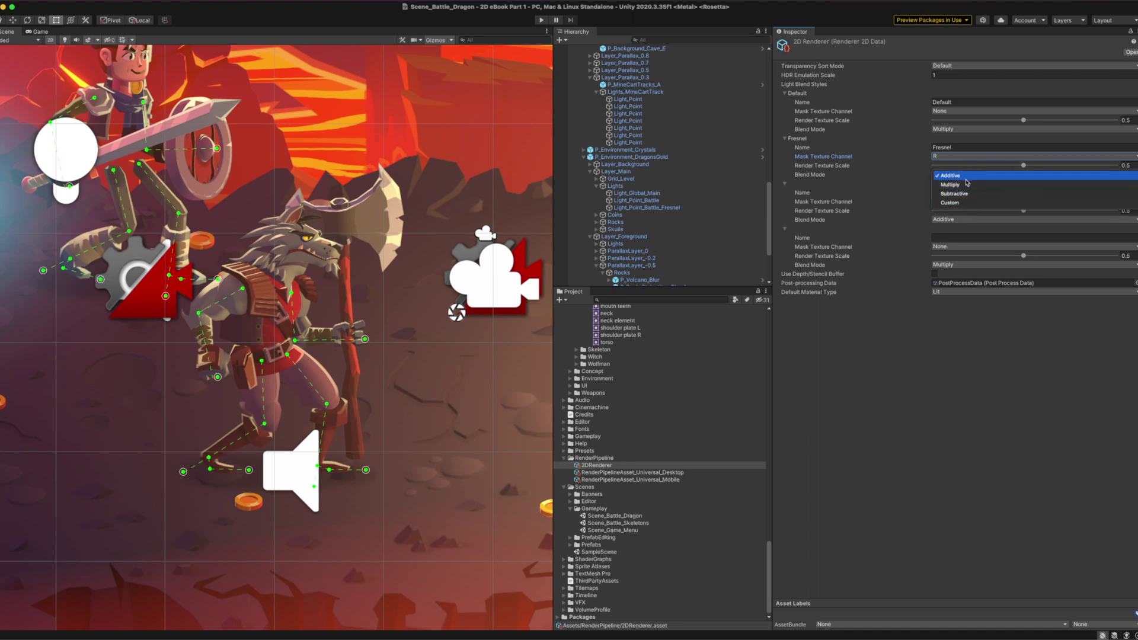
{"action": "left_click", "coordinate": [965, 178]}
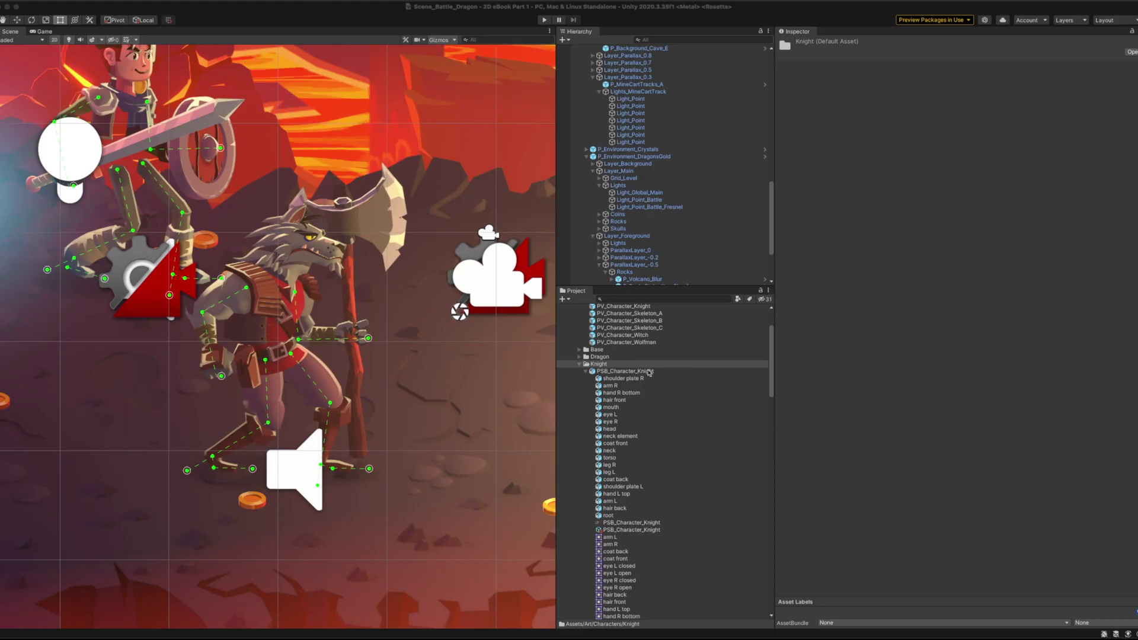
Step: Compare the PSB_Character_Knight sprite sheet's import settings with the Knight mask texture
{"action": "left_click", "coordinate": [643, 374]}
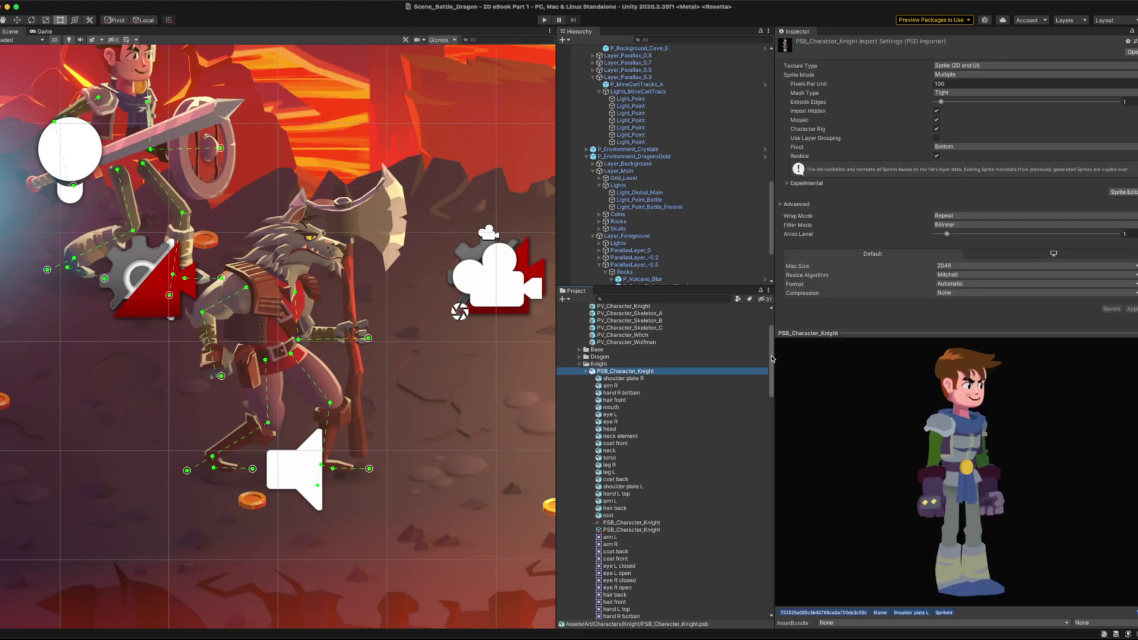
{"action": "left_click_drag", "start_coordinate": [772, 359], "coordinate": [772, 436]}
{"action": "left_click", "coordinate": [647, 315]}
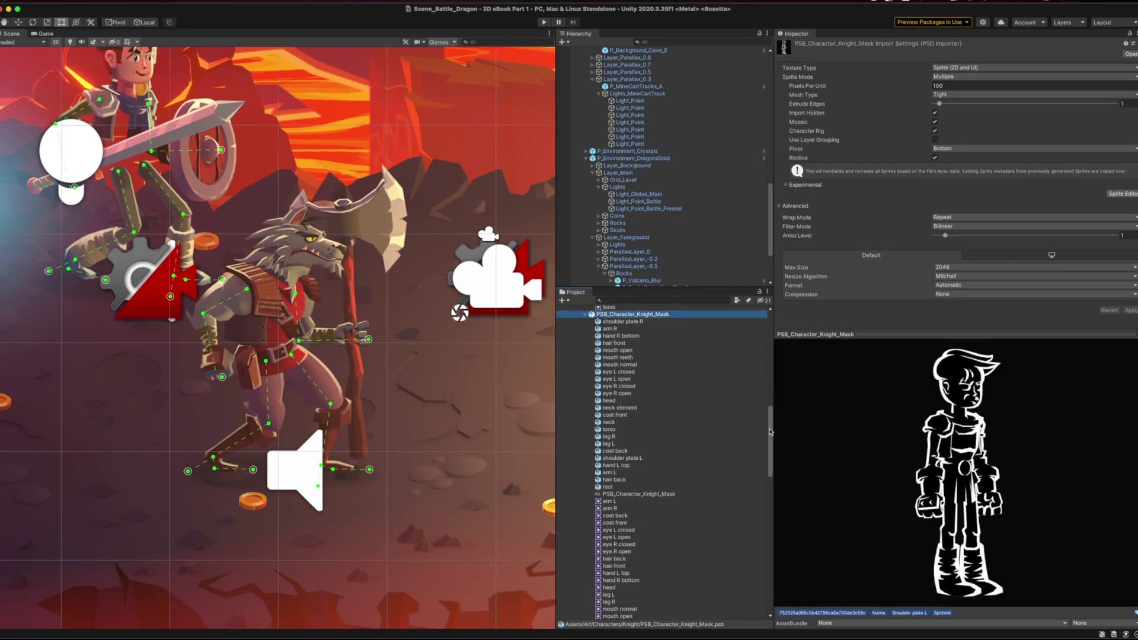
{"action": "left_click_drag", "start_coordinate": [770, 431], "coordinate": [763, 380]}
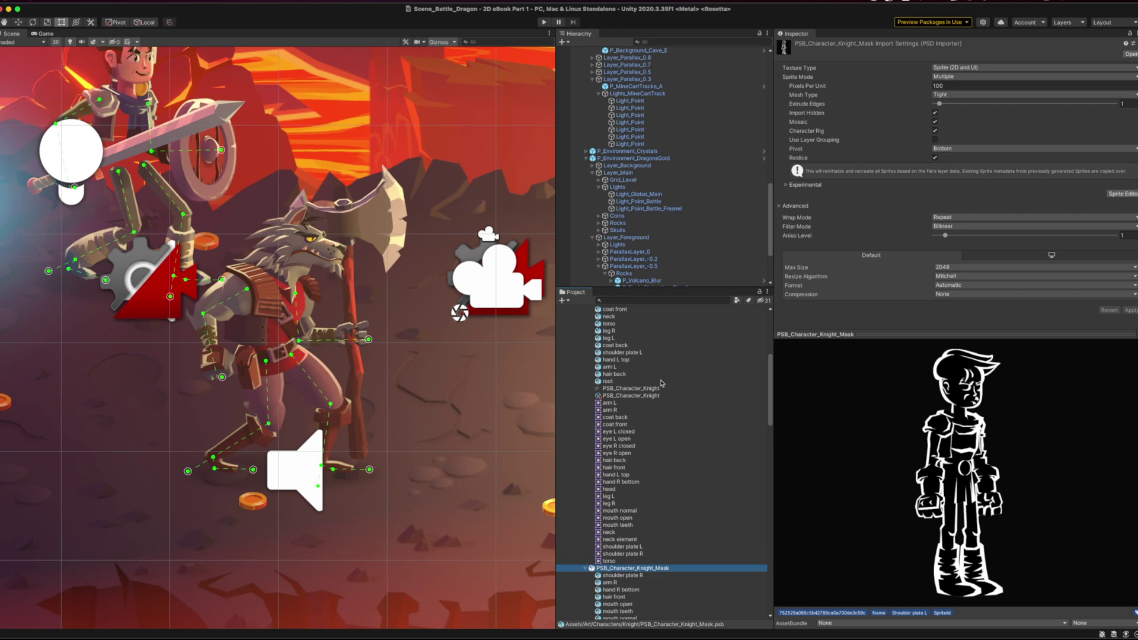
{"action": "left_click", "coordinate": [640, 389]}
{"action": "scroll", "coordinate": [646, 474], "scroll_direction": "down", "scroll_amount": 1}
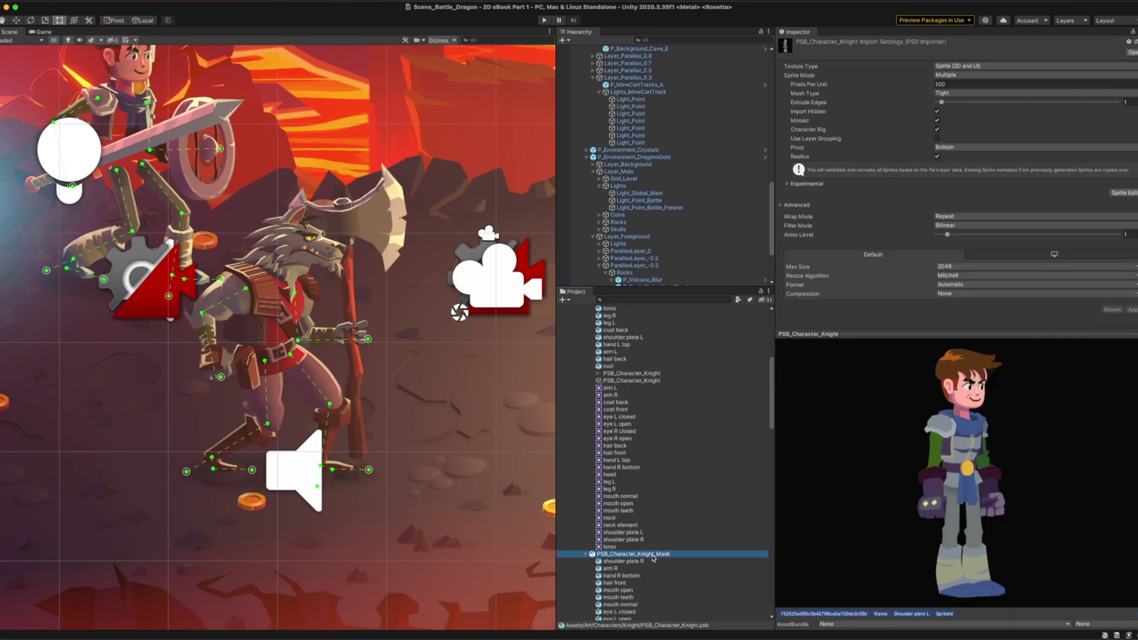
{"action": "left_click", "coordinate": [652, 556]}
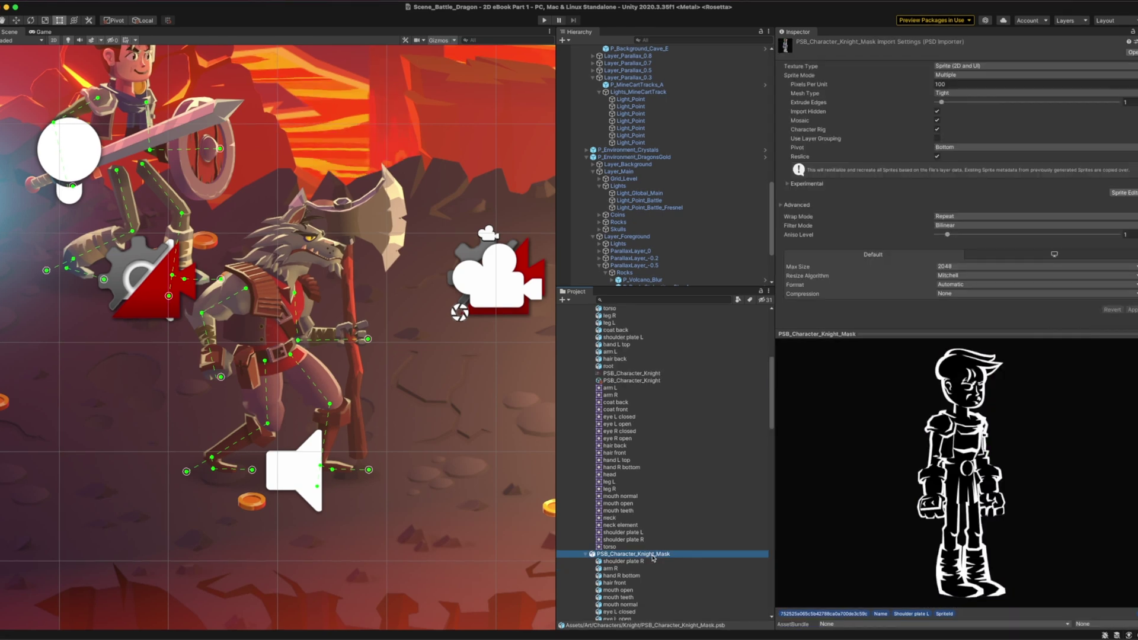
{"action": "scroll", "coordinate": [620, 460], "scroll_direction": "down", "scroll_amount": 10}
Step: Review the 2D Renderer's light blend styles and select the Fresnel battle light in the Scene
{"action": "left_click", "coordinate": [619, 458]}
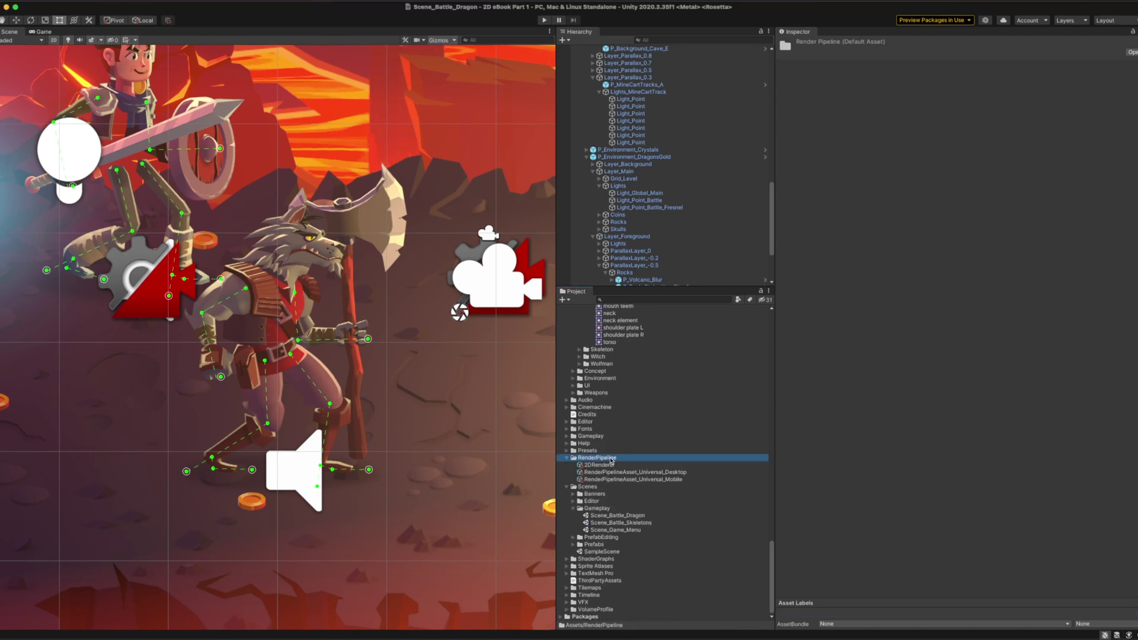
{"action": "left_click", "coordinate": [616, 465]}
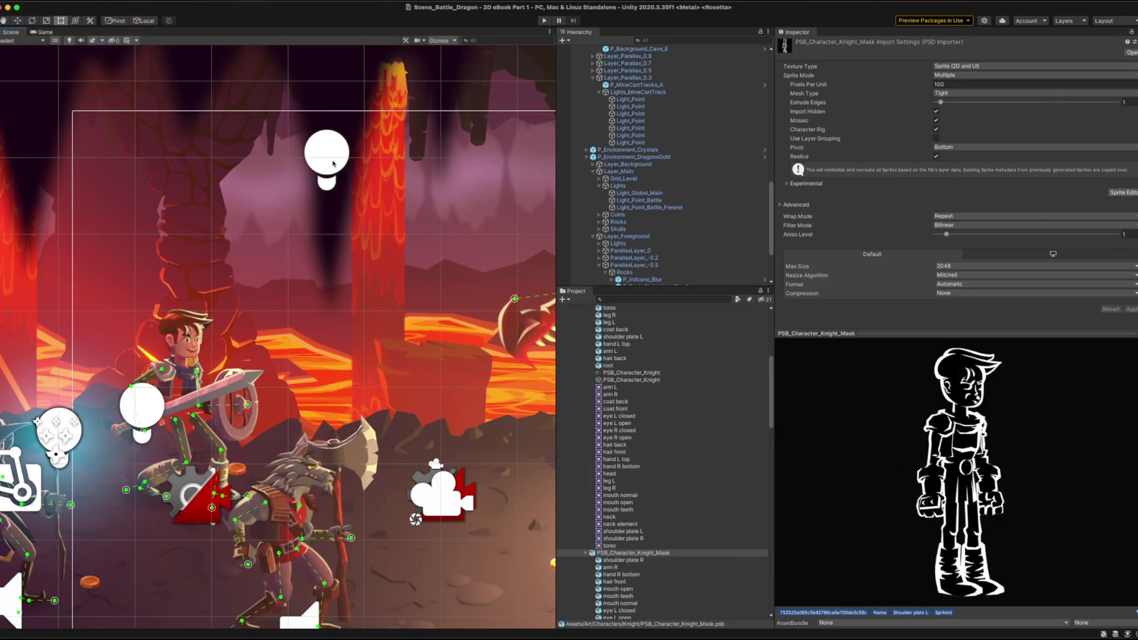
{"action": "left_click", "coordinate": [327, 152]}
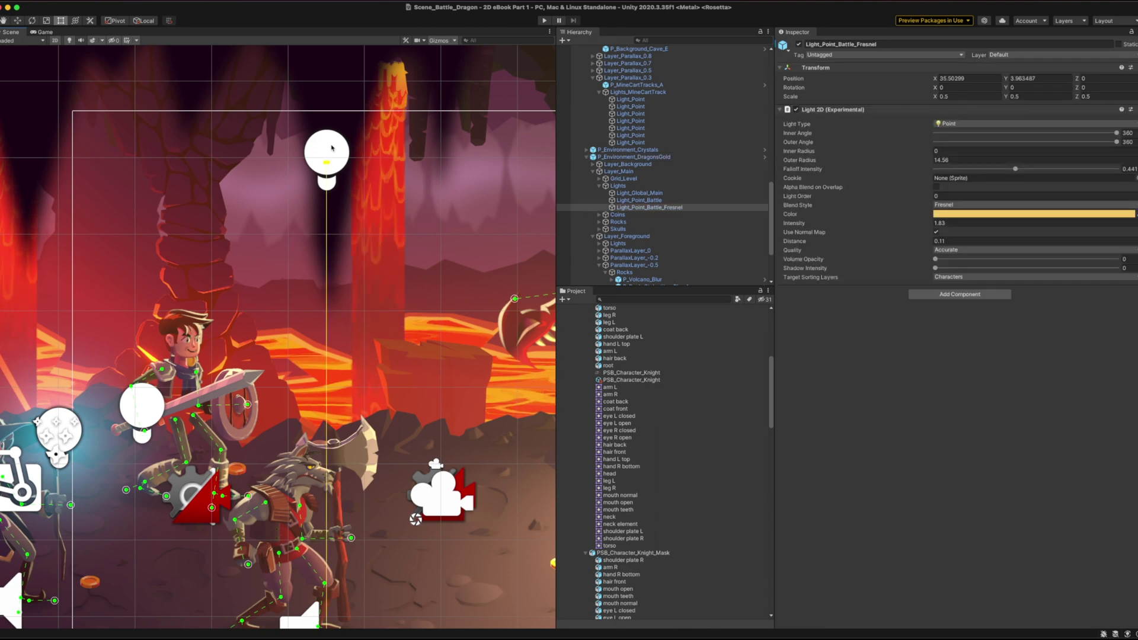
Step: Keep the battle light's blend style on Fresnel and toggle the light off and on to compare
{"action": "scroll", "coordinate": [332, 147], "scroll_direction": "down", "scroll_amount": 1}
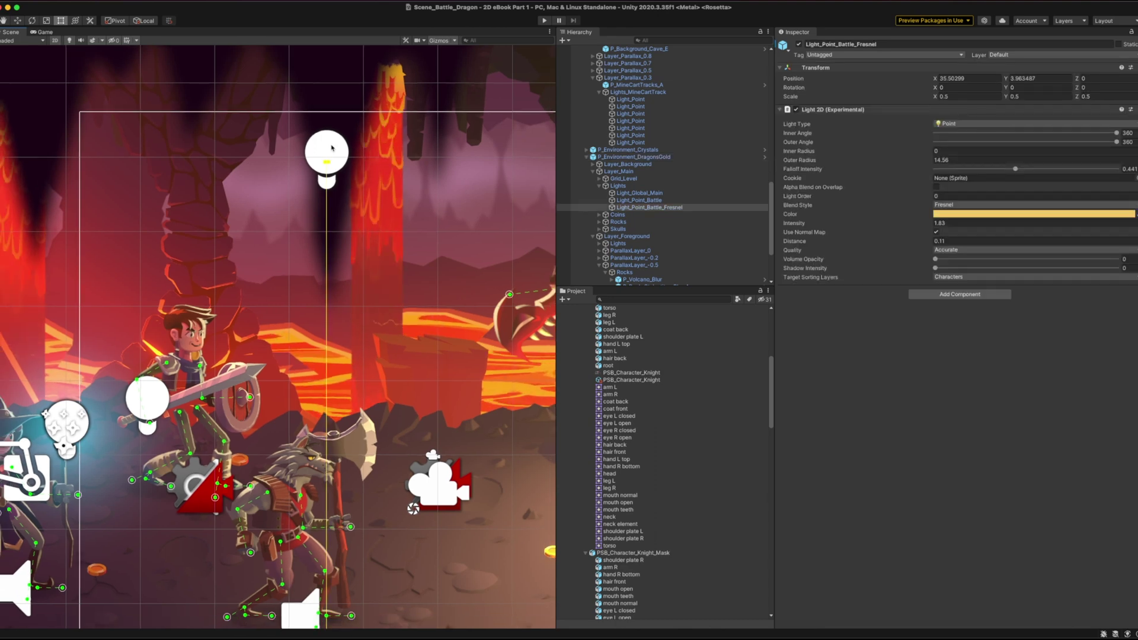
{"action": "left_click", "coordinate": [955, 206]}
{"action": "left_click", "coordinate": [954, 209]}
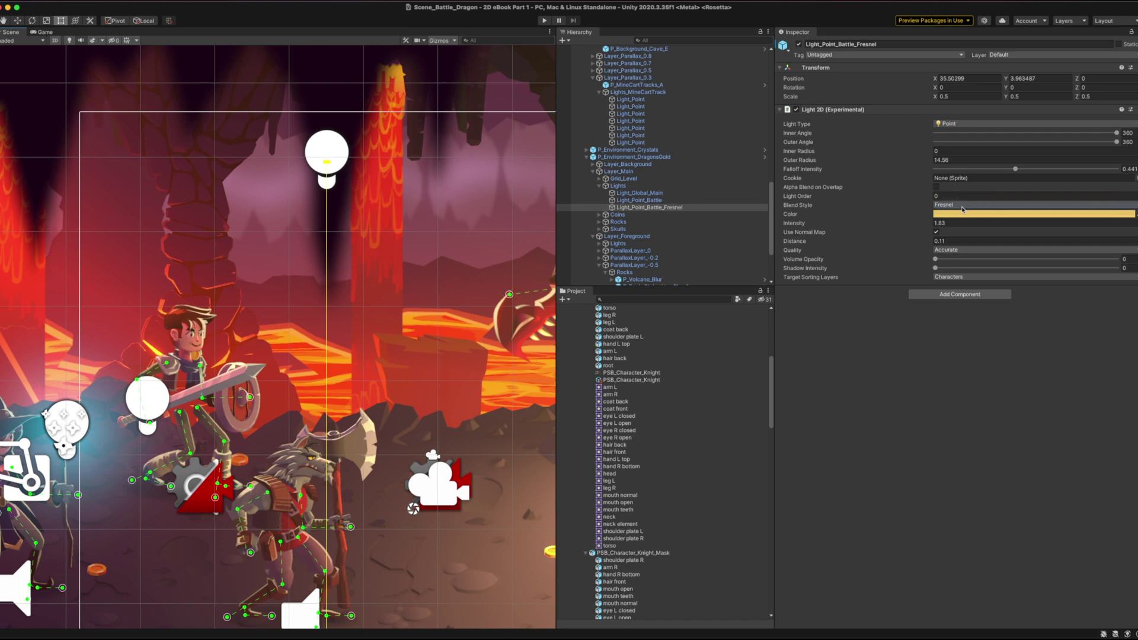
{"action": "left_click", "coordinate": [955, 241]}
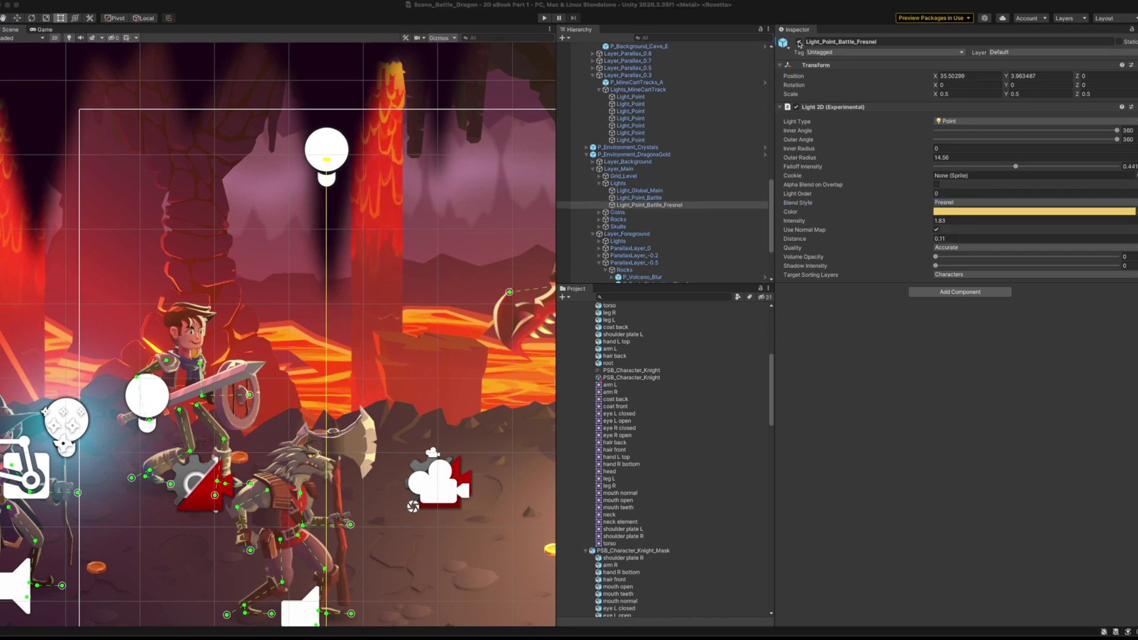
{"action": "left_click", "coordinate": [799, 45]}
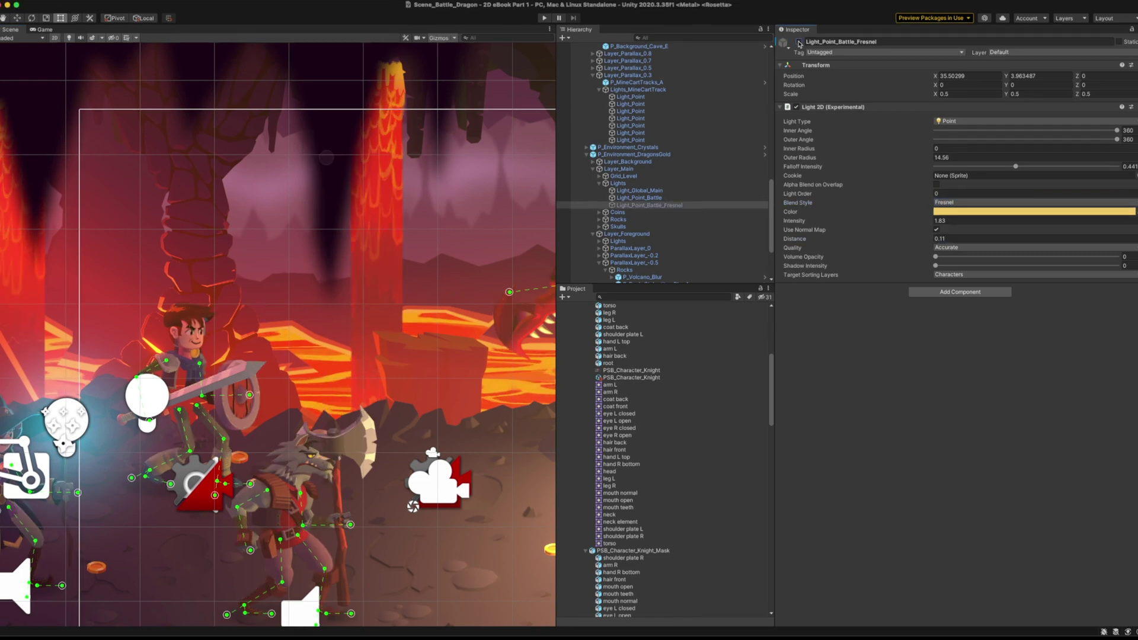
{"action": "left_click", "coordinate": [800, 45]}
{"action": "left_click", "coordinate": [800, 44]}
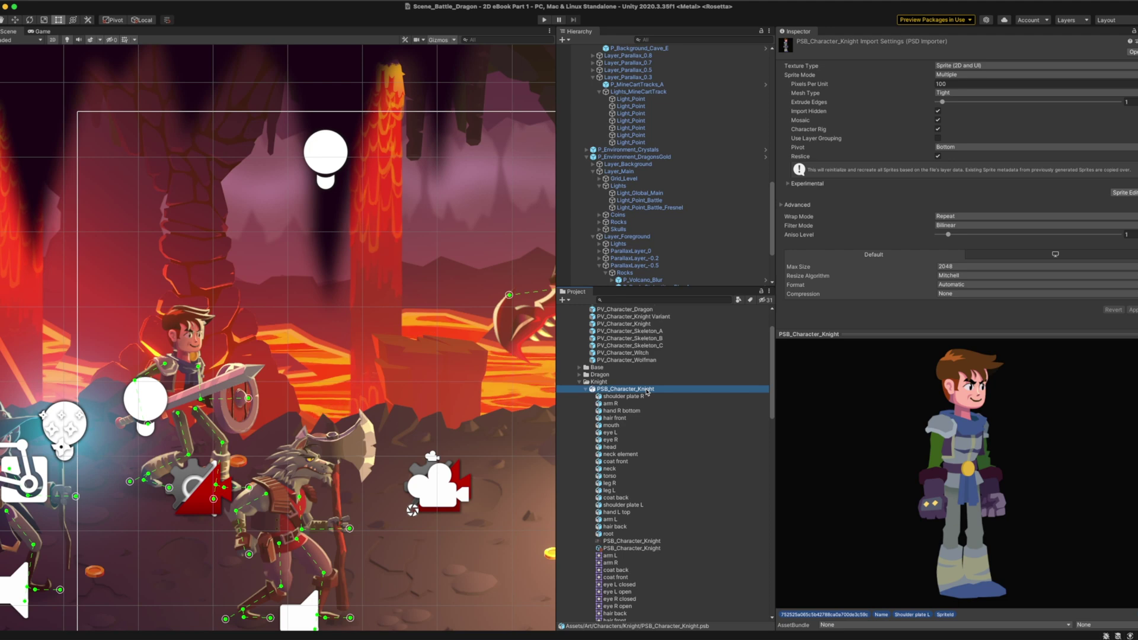
Step: Duplicate PSB_Character_Knight and begin renaming the copy with an underscore suffix
{"action": "key", "text": "super+d"}
{"action": "key", "text": "Return"}
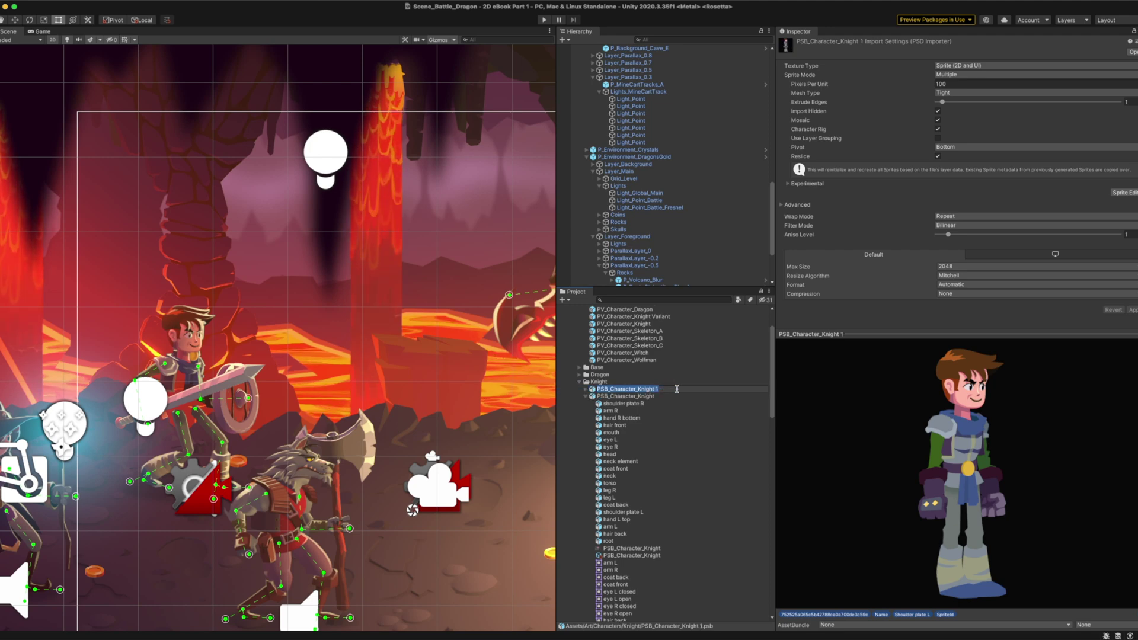
{"action": "type", "text": "_"}
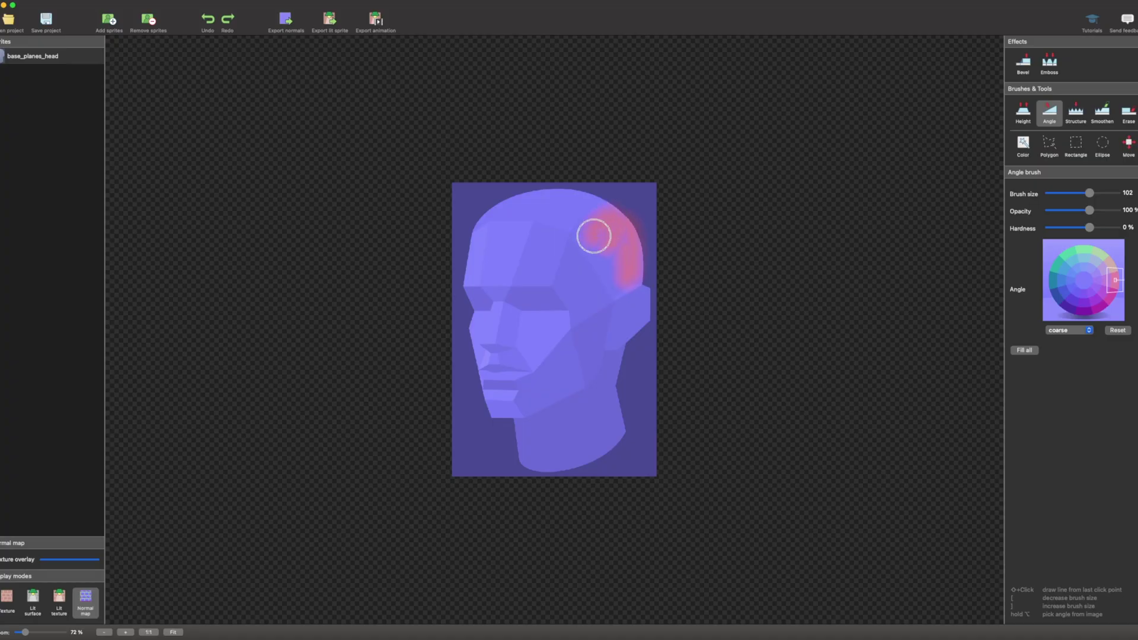
Step: Paint angled normals on the head's upper right and preview the head lit by the moved light
{"action": "mouse_move", "coordinate": [592, 233]}
{"action": "left_mouse_down"}
{"action": "mouse_move", "coordinate": [599, 259]}
{"action": "mouse_move", "coordinate": [613, 259]}
{"action": "mouse_move", "coordinate": [617, 244]}
{"action": "mouse_move", "coordinate": [612, 264]}
{"action": "mouse_move", "coordinate": [628, 277]}
{"action": "mouse_move", "coordinate": [608, 246]}
{"action": "mouse_move", "coordinate": [625, 297]}
{"action": "left_mouse_up"}
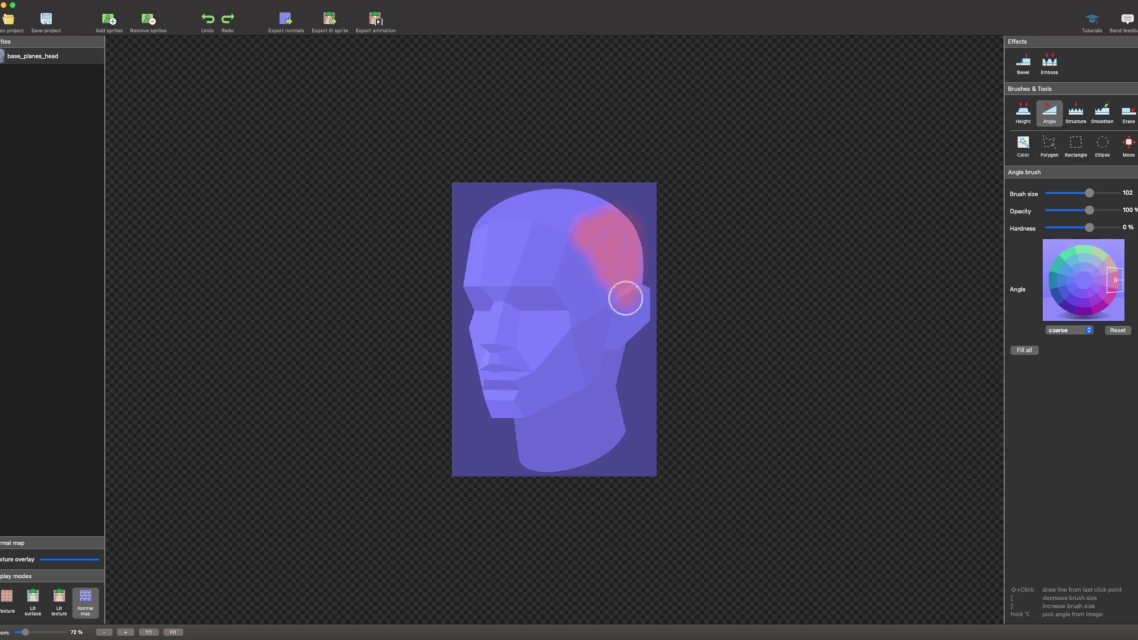
{"action": "key", "text": "super+3"}
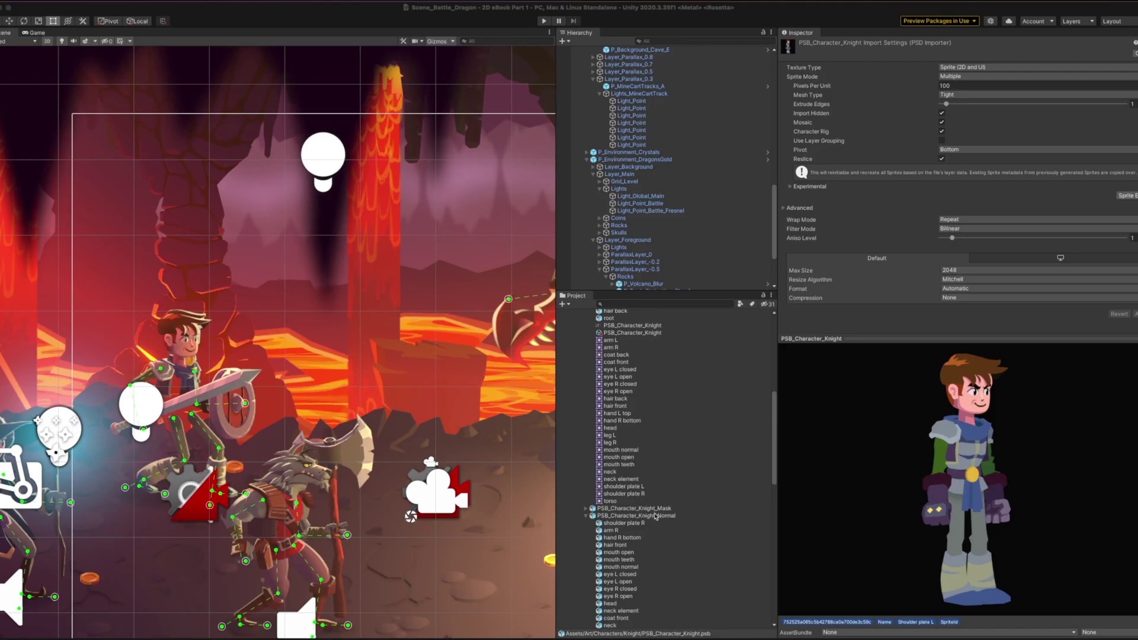
{"action": "left_click", "coordinate": [655, 515]}
Step: Import PSB_Character_Knight_Normal as Sprite (2D and UI) with sRGB (Color Texture) turned off
{"action": "scroll", "coordinate": [738, 481], "scroll_direction": "down", "scroll_amount": 6}
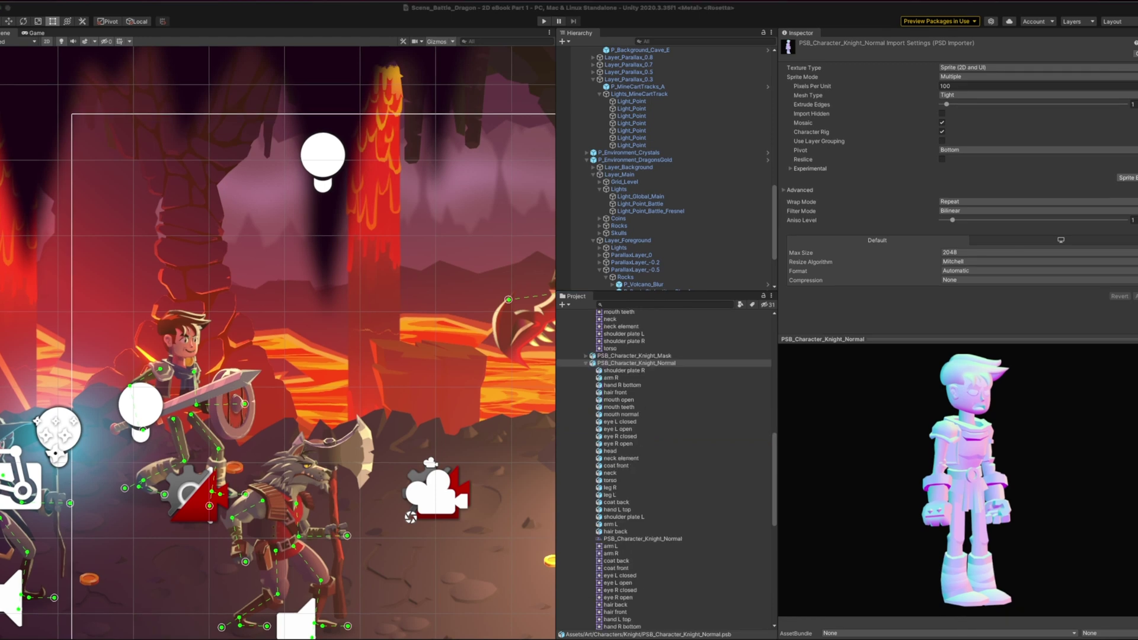
{"action": "left_click", "coordinate": [970, 68]}
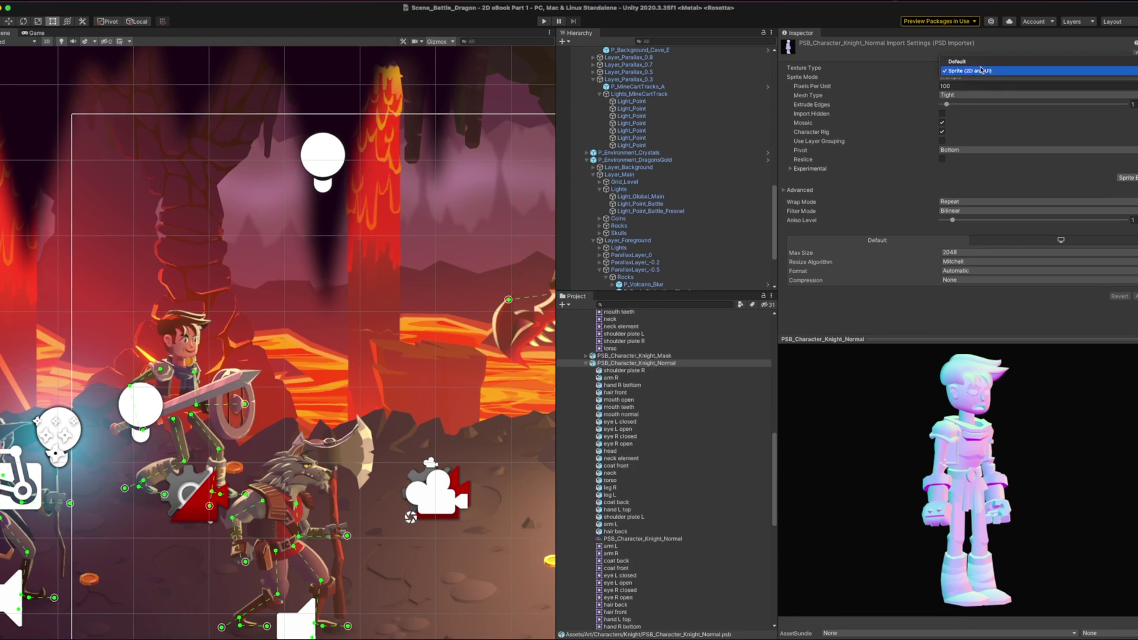
{"action": "left_click", "coordinate": [994, 72]}
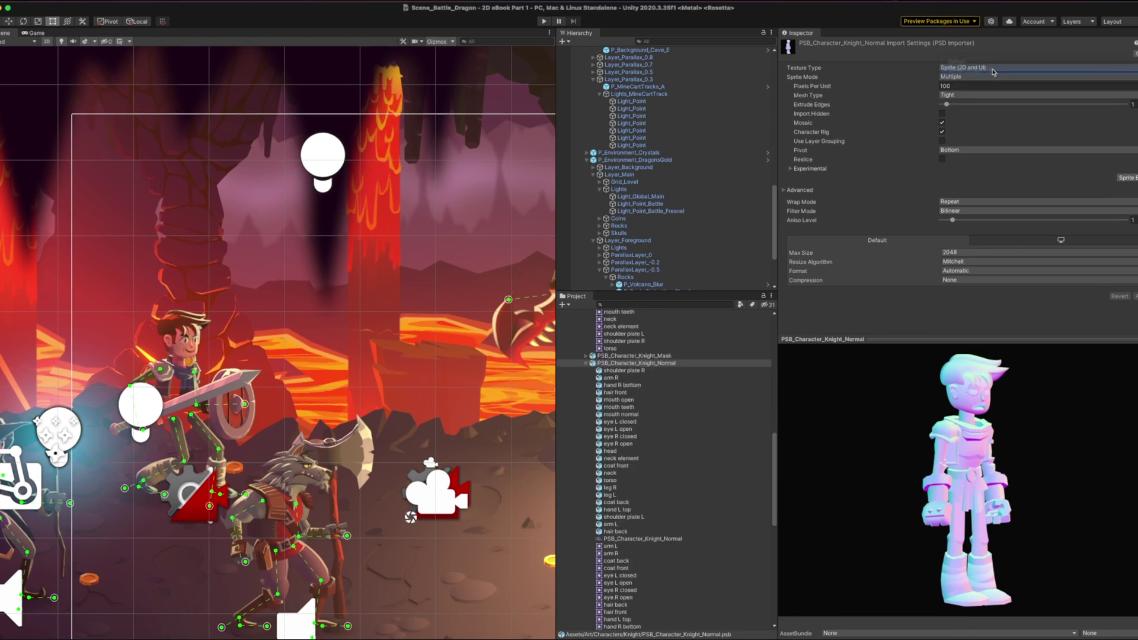
{"action": "left_click", "coordinate": [786, 190]}
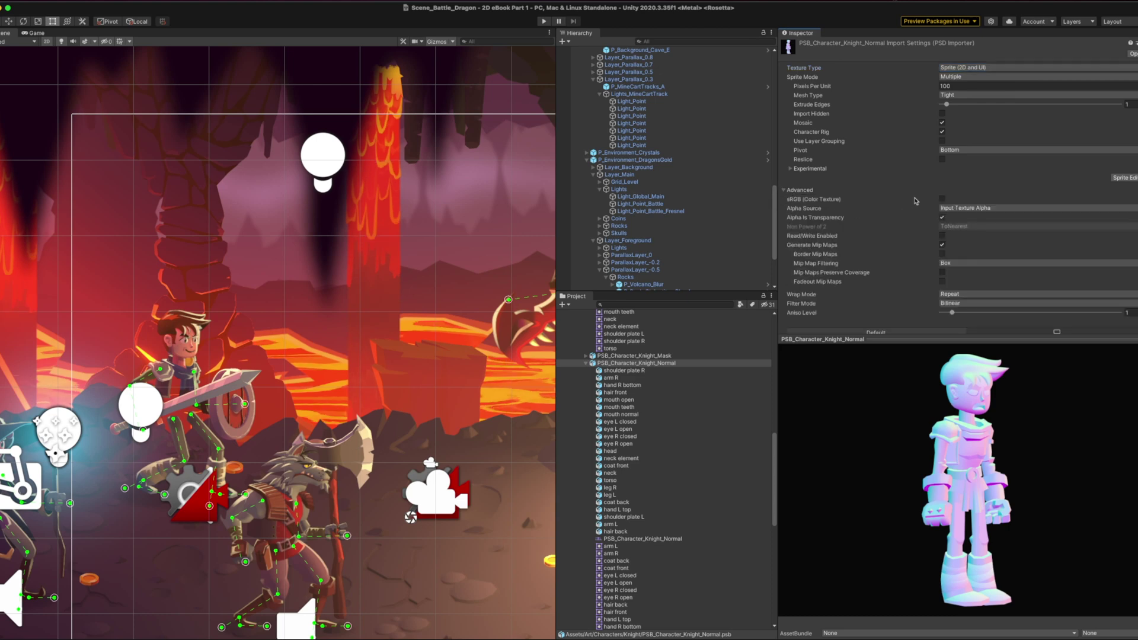
{"action": "left_click", "coordinate": [942, 200]}
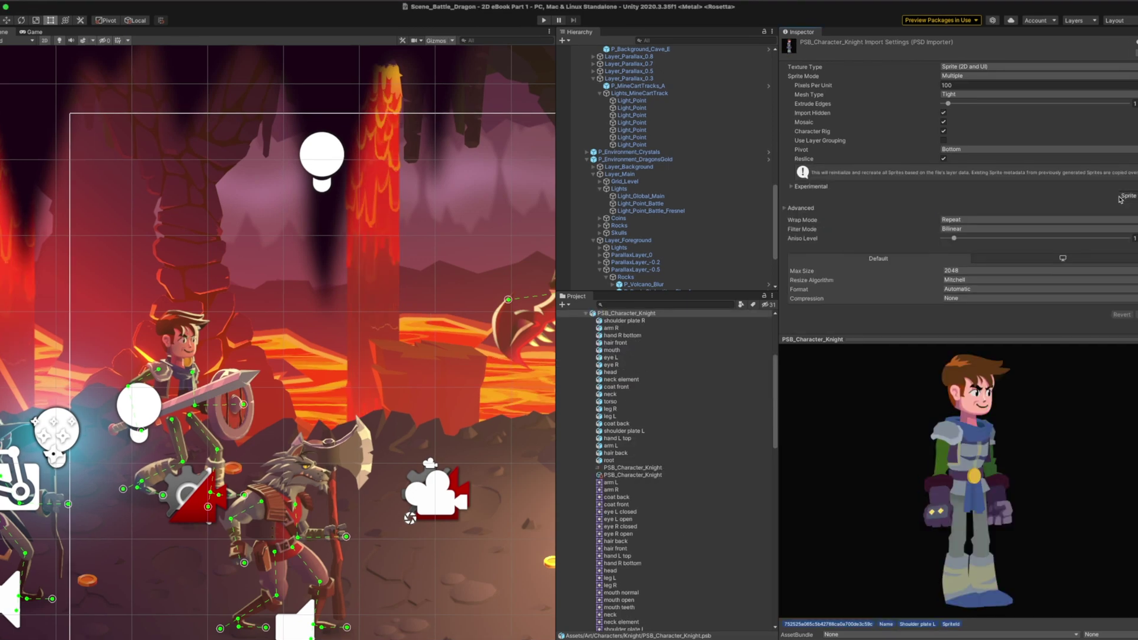
{"action": "left_click", "coordinate": [1126, 196]}
Step: In Secondary Textures mode, check the _NormalMap and _MaskTex entries and pick the normal-map texture
{"action": "left_click", "coordinate": [12, 28]}
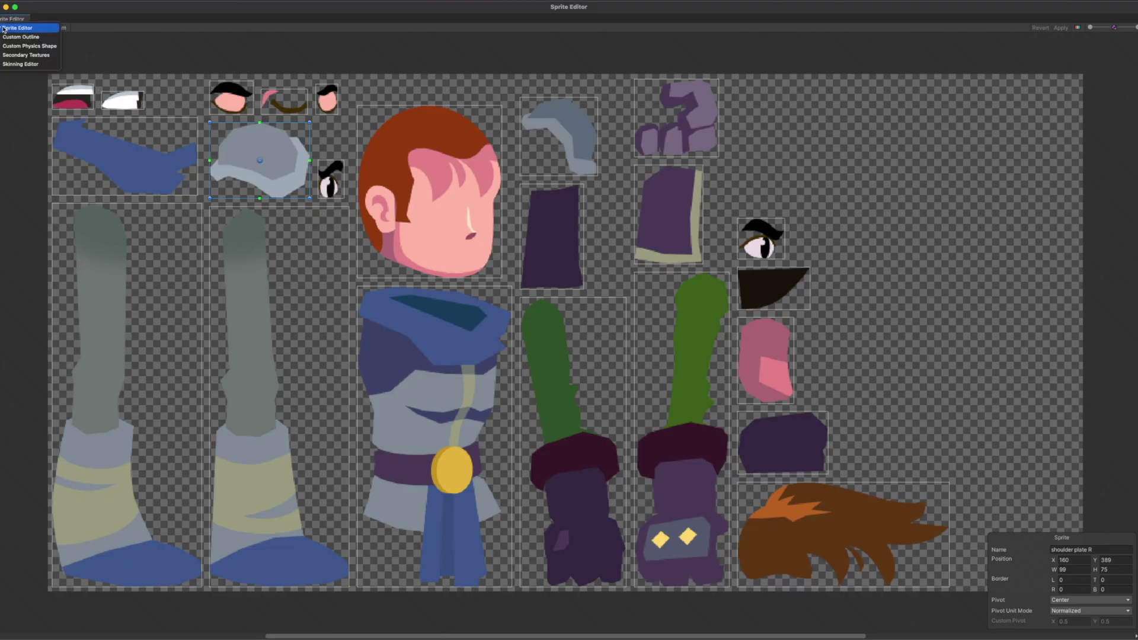
{"action": "left_click", "coordinate": [25, 55]}
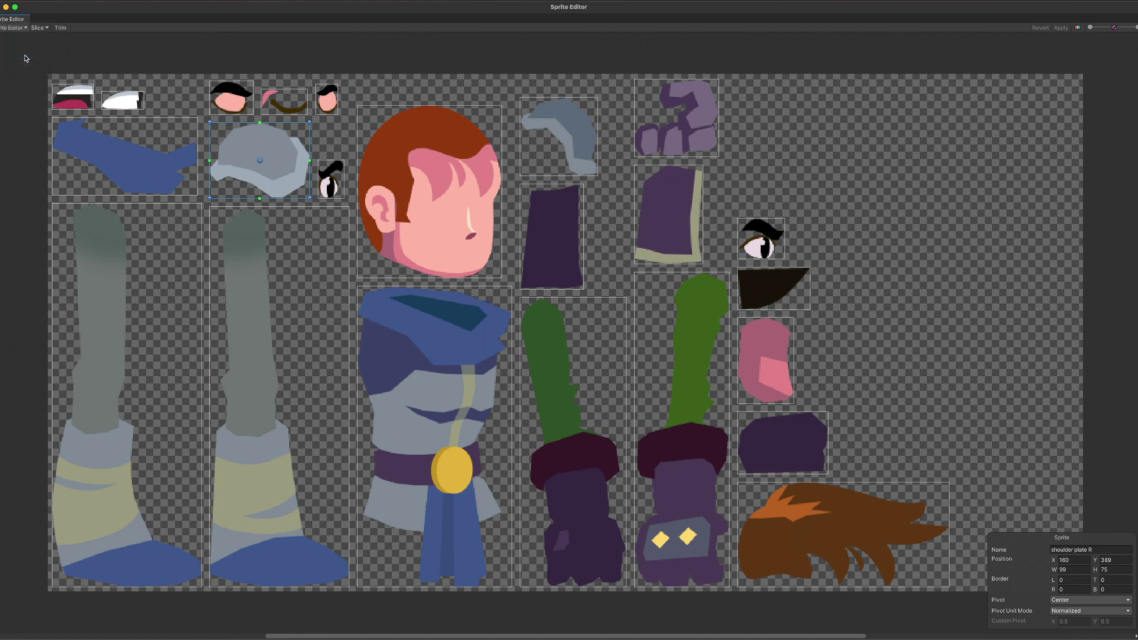
{"action": "left_click", "coordinate": [1089, 517]}
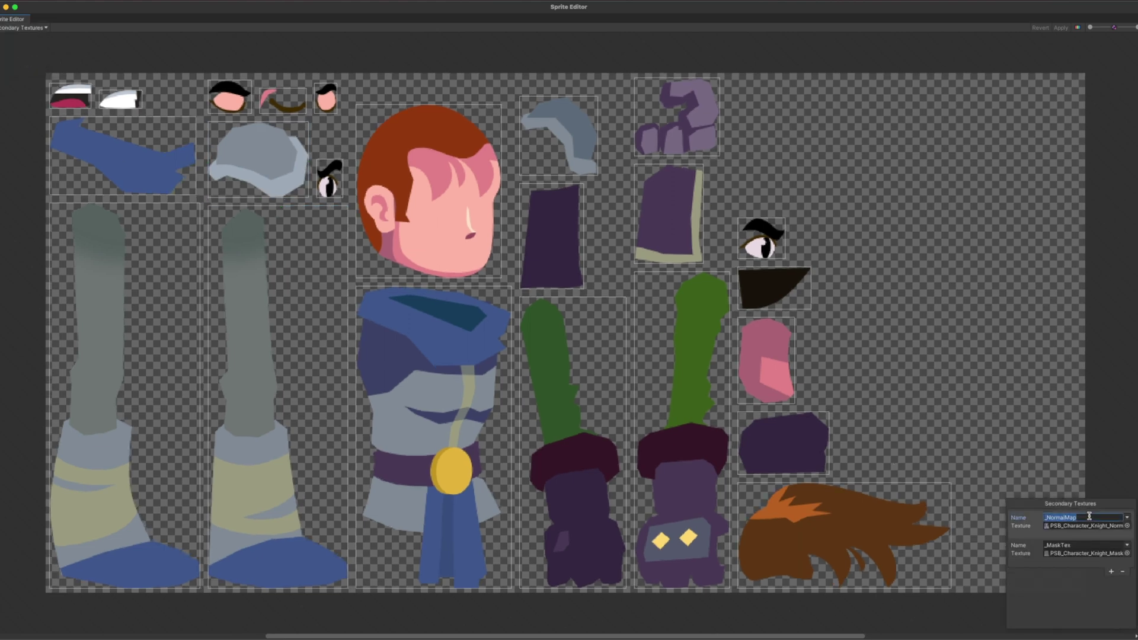
{"action": "left_click", "coordinate": [1081, 545]}
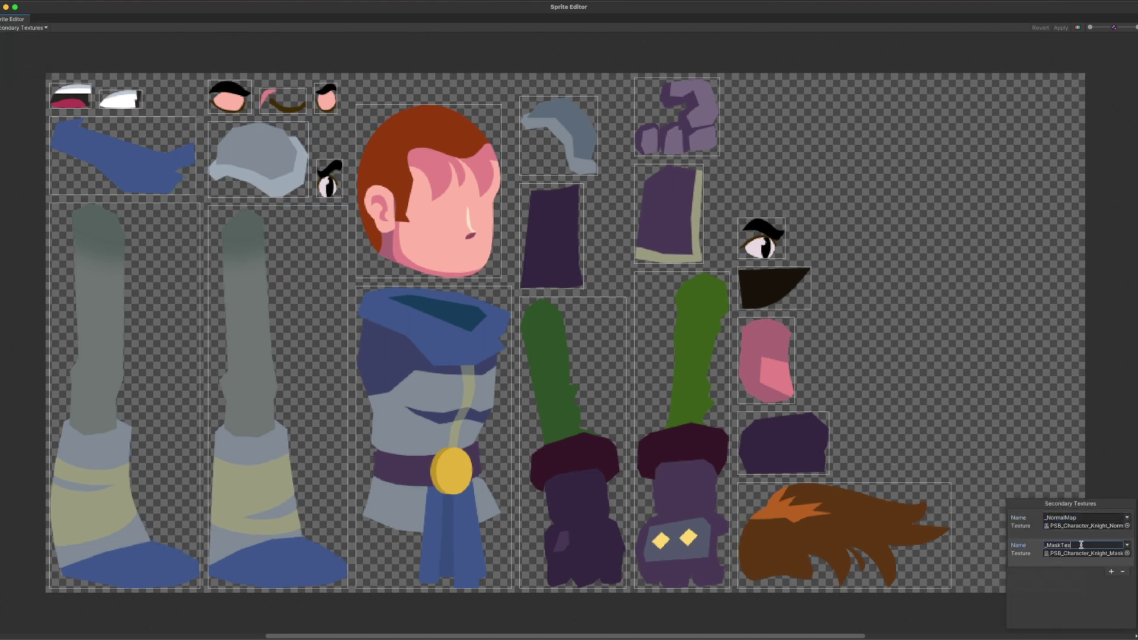
{"action": "left_click", "coordinate": [1126, 526]}
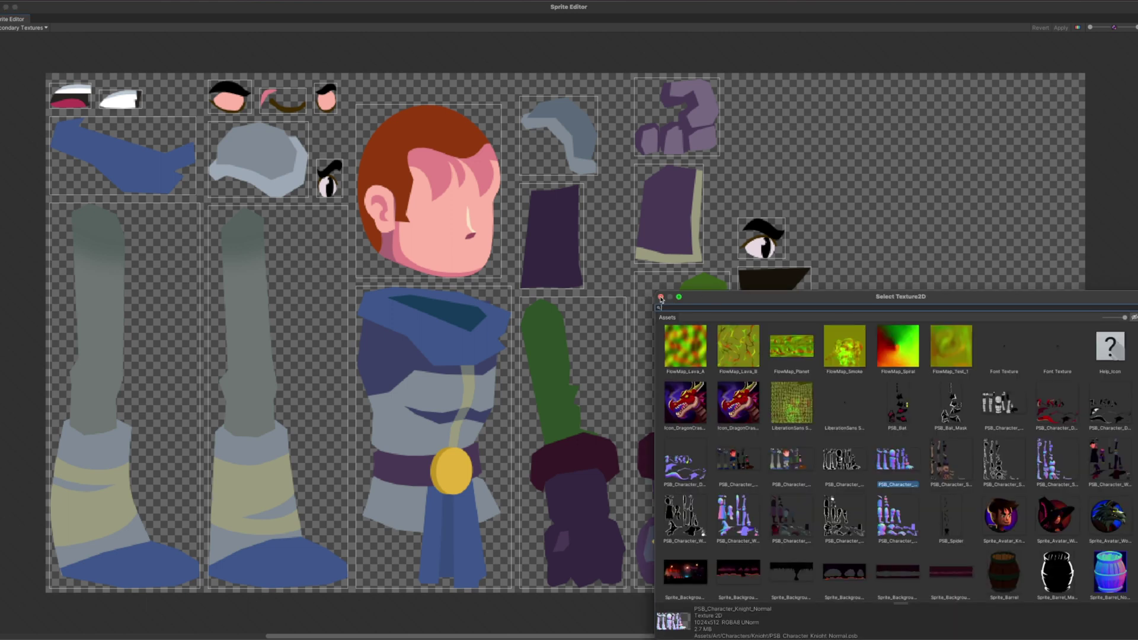